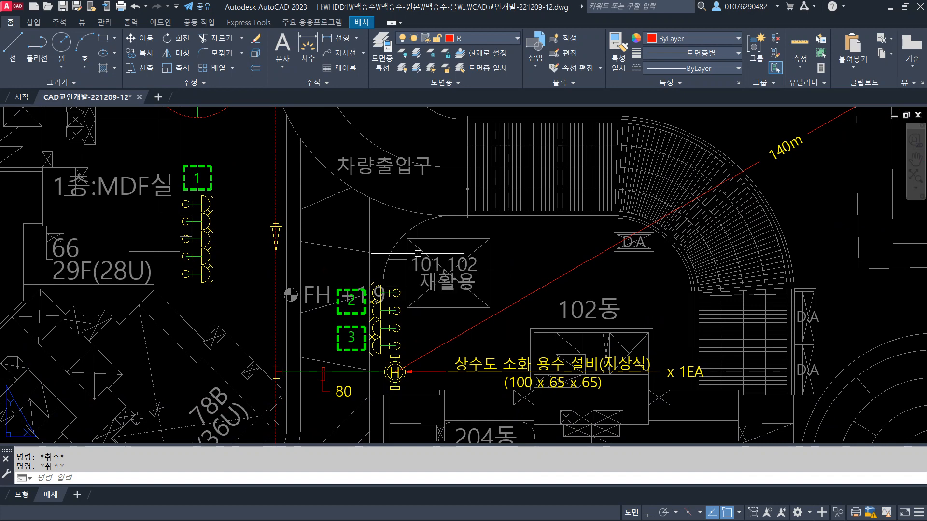
# - Start a polyline at the apartment site's northwest corner and draw its west side down to the southwest corner
pyautogui.scroll(-3, 411, 254)
pyautogui.scroll(-3, 408, 252)
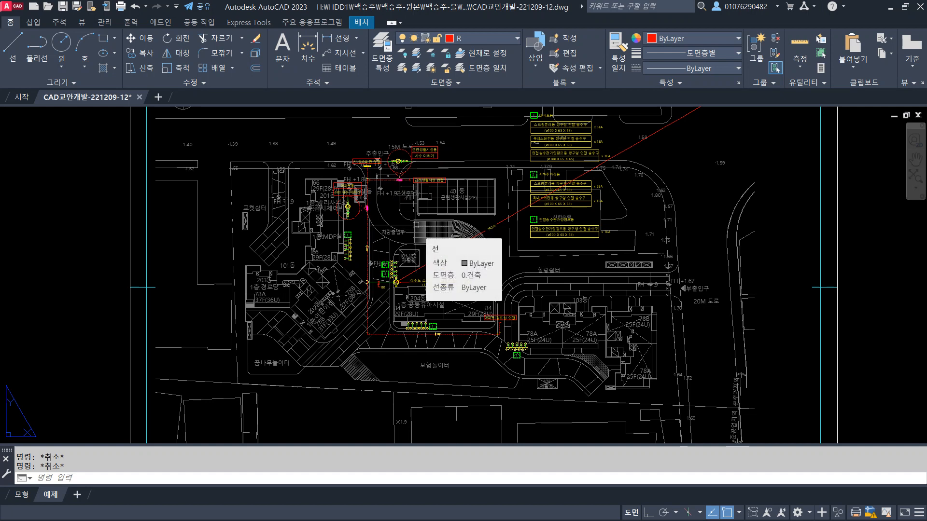
pyautogui.scroll(2, 414, 179)
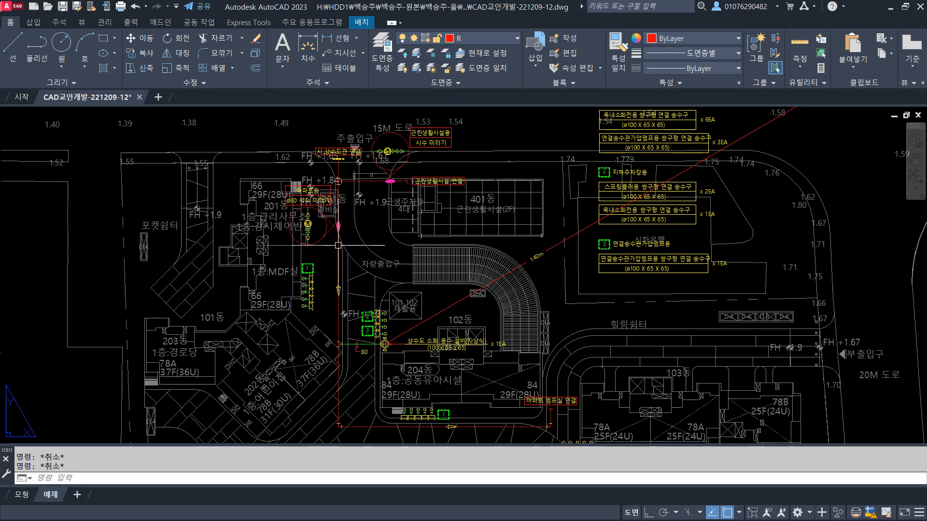
pyautogui.write('pl')
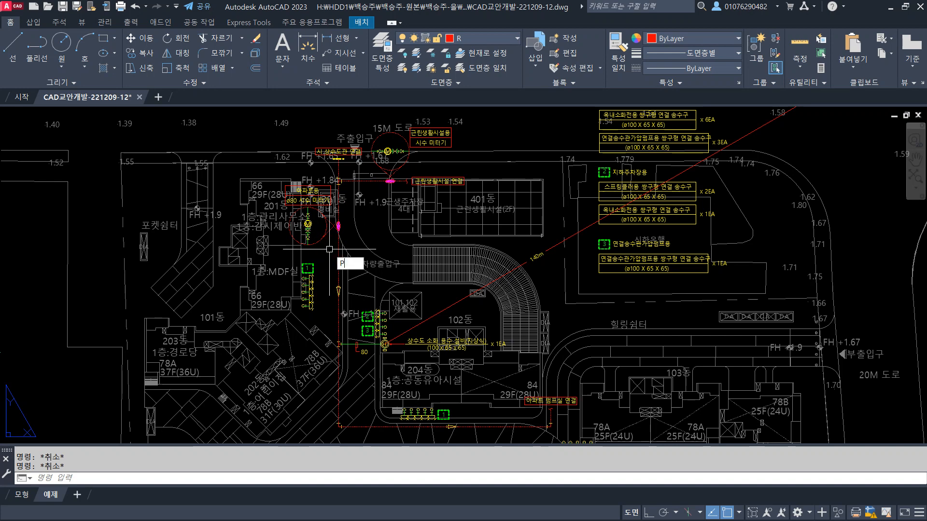
pyautogui.press('Return')
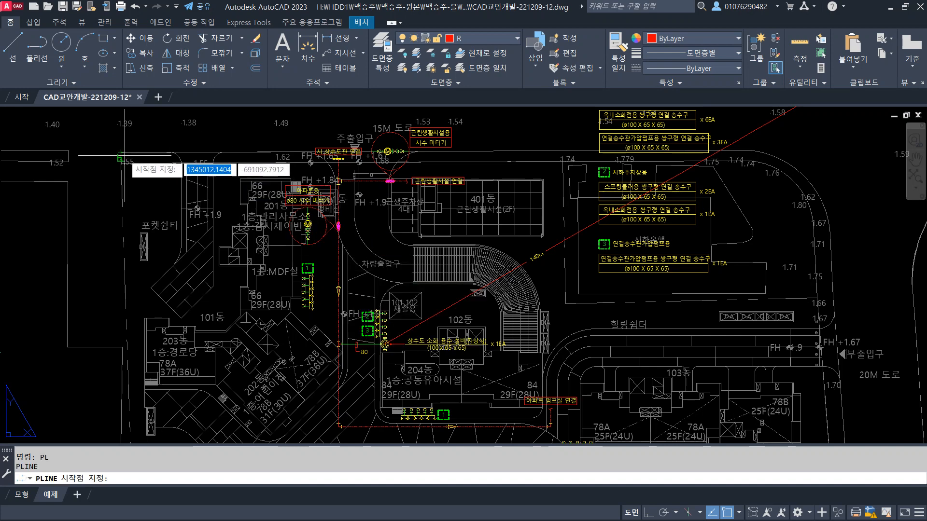
pyautogui.click(135, 157)
pyautogui.moveTo(147, 251); pyautogui.dragTo(177, 136, button='middle')
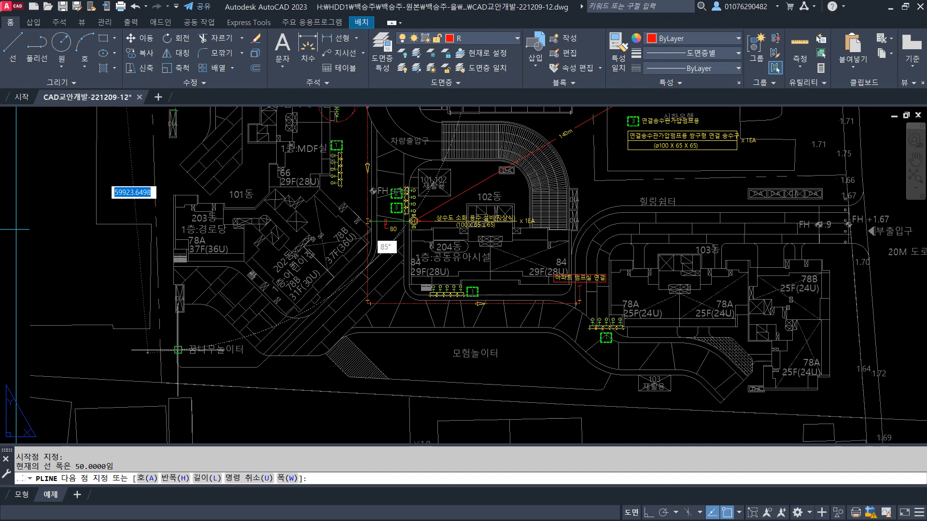
pyautogui.click(161, 383)
# - Continue the polyline along the south boundary and up the east road edge to the start of the northeast curve
pyautogui.moveTo(626, 400); pyautogui.dragTo(450, 402, button='middle')
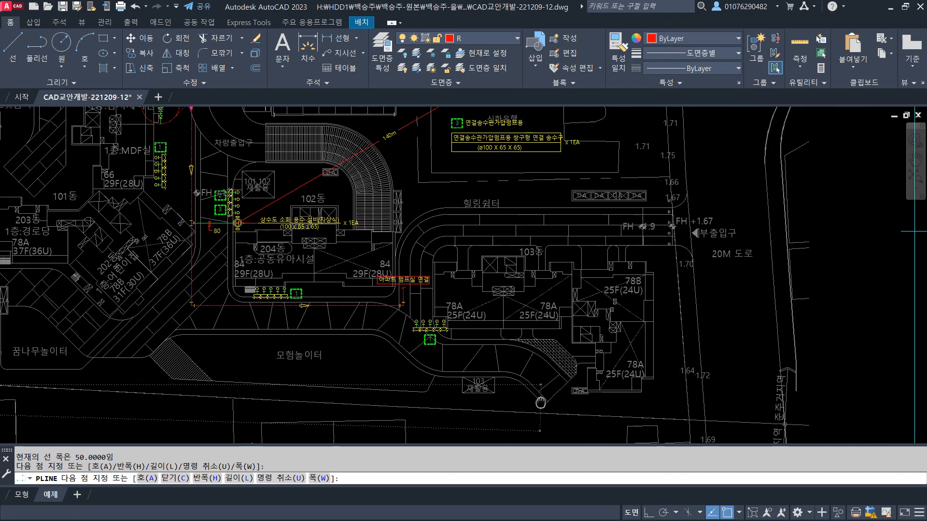
pyautogui.click(689, 421)
pyautogui.scroll(-1, 681, 274)
pyautogui.moveTo(681, 273); pyautogui.dragTo(667, 342, button='middle')
pyautogui.scroll(1, 649, 214)
pyautogui.click(660, 243)
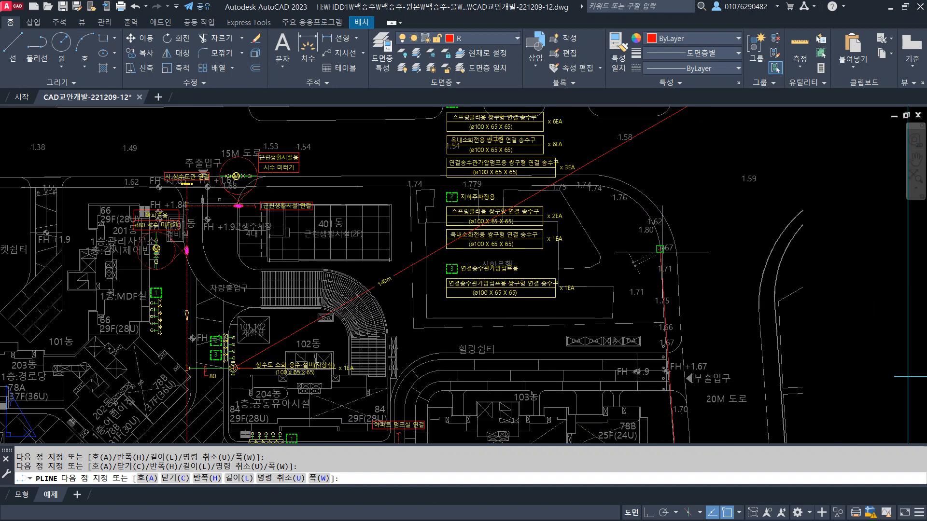
# - Add a polyline arc around the site's northeast corner, using a second point on the curve and an end point
pyautogui.write('a')
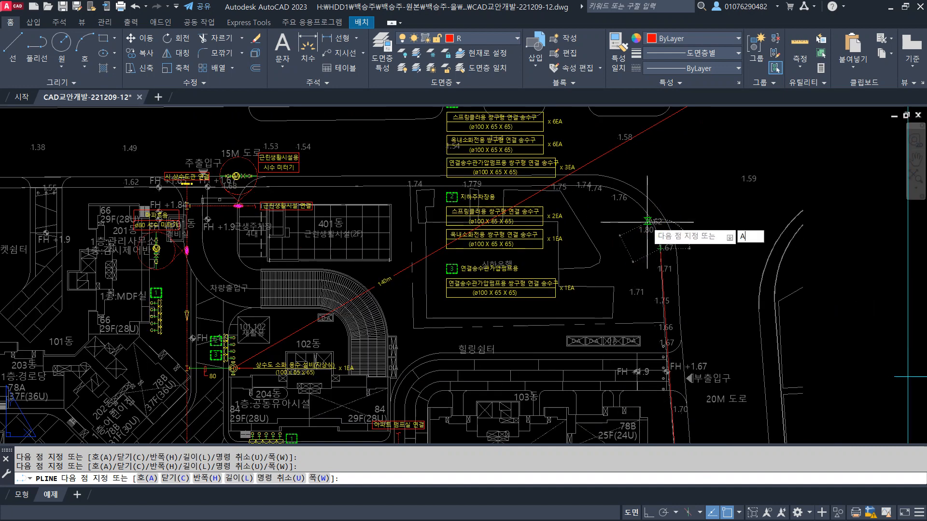
pyautogui.press('Return')
pyautogui.write('s')
pyautogui.press('Return')
pyautogui.click(627, 209)
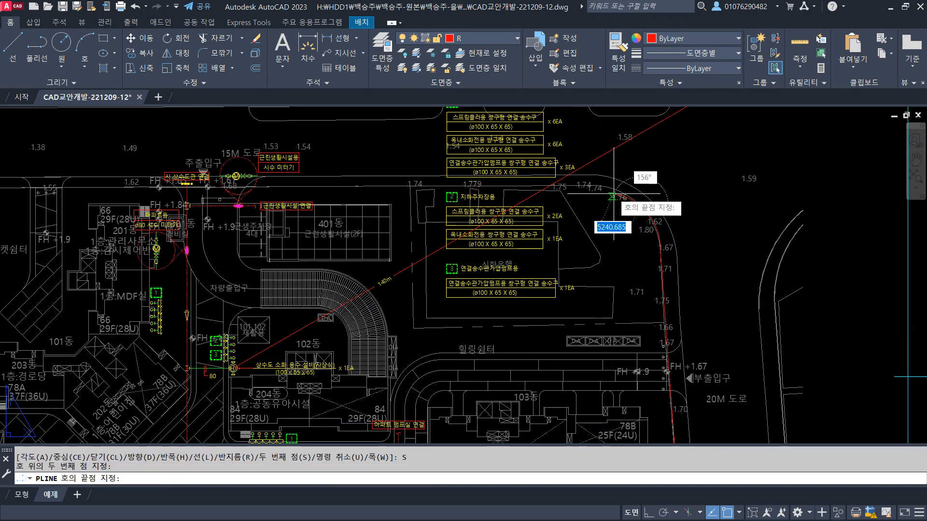
pyautogui.click(598, 187)
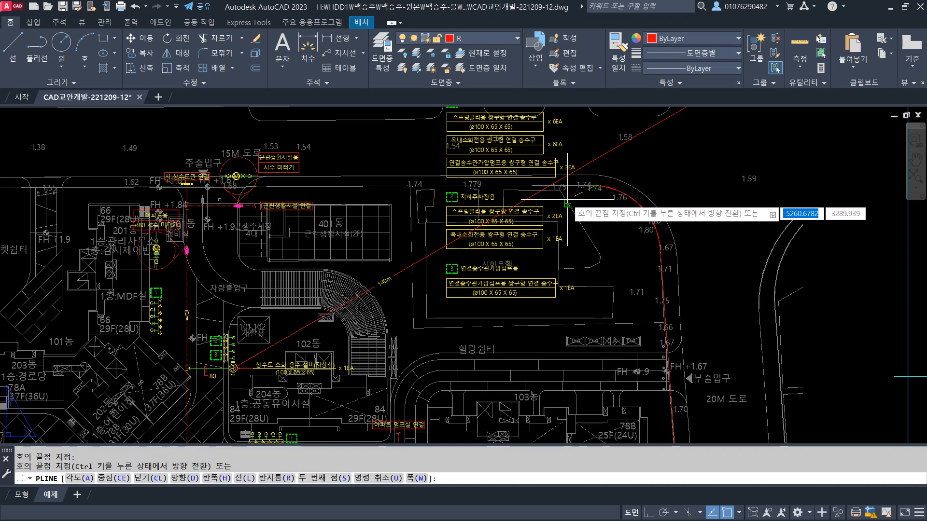
# - Switch the polyline back to line segments, add a point on the north road edge and close the outline
pyautogui.write('L')
pyautogui.press('Return')
pyautogui.moveTo(437, 222); pyautogui.dragTo(610, 239, button='middle')
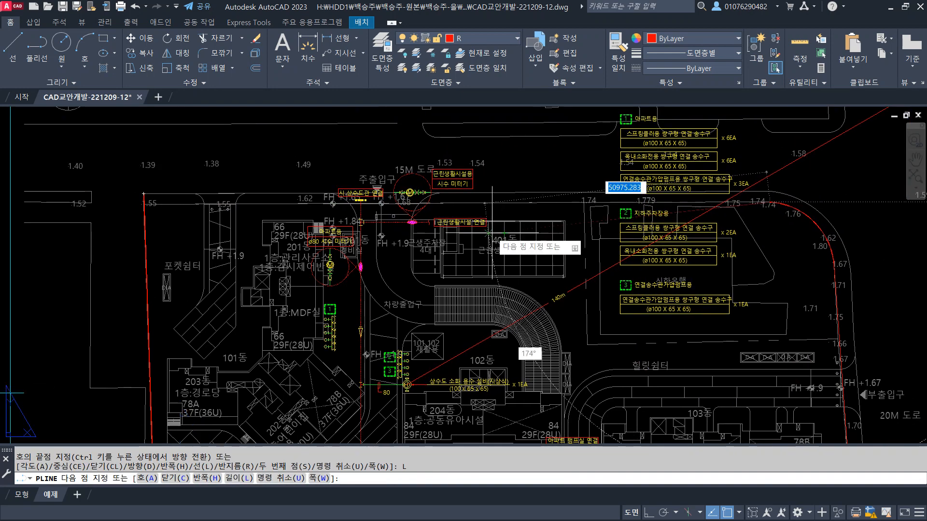
pyautogui.click(762, 192)
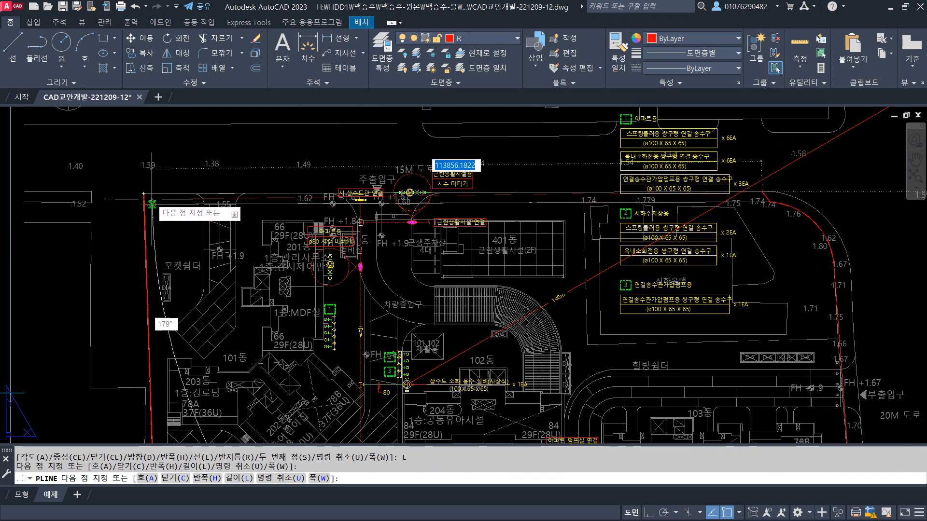
pyautogui.write('c')
pyautogui.press('Return')
# - Reshape the closed outline's northeast corner by stretching its grips onto the outer road curve
pyautogui.moveTo(901, 269); pyautogui.dragTo(622, 229, button='middle')
pyautogui.scroll(-1, 577, 217)
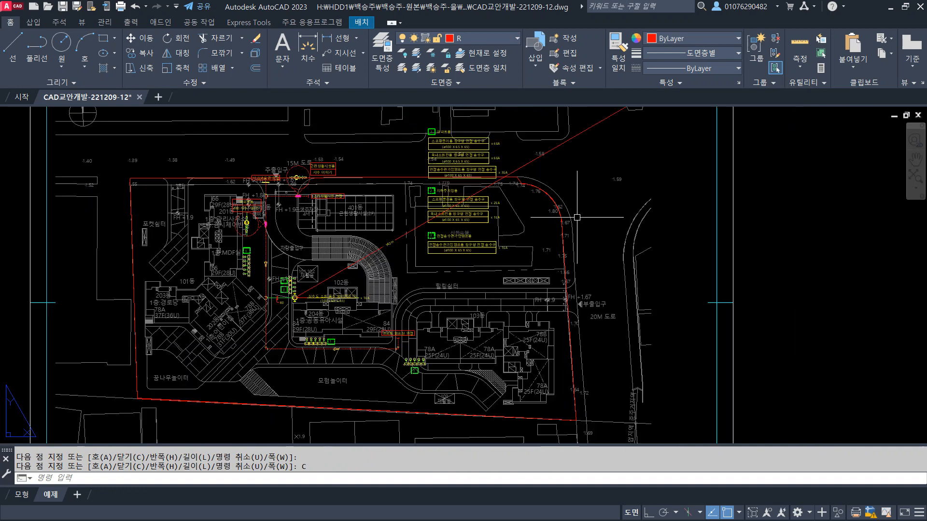
pyautogui.click(567, 287)
pyautogui.click(568, 321)
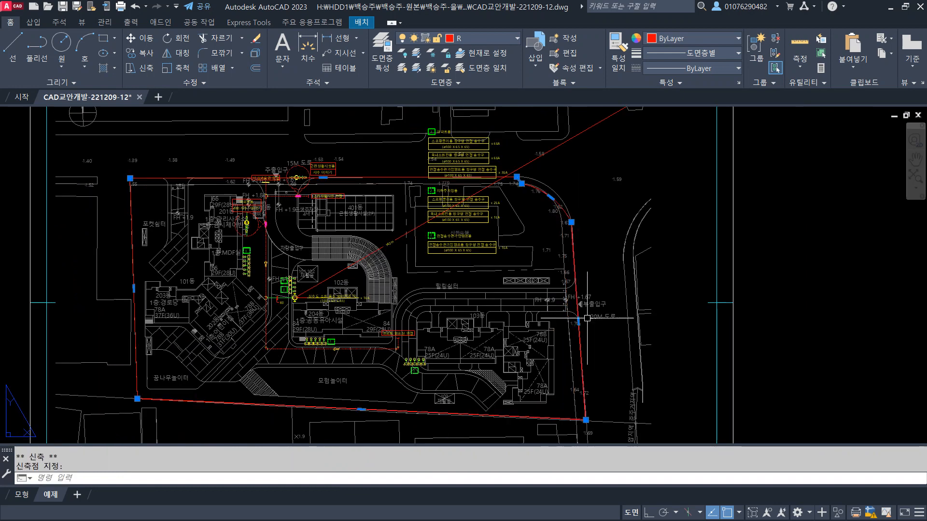
pyautogui.scroll(2, 574, 232)
pyautogui.scroll(2, 561, 195)
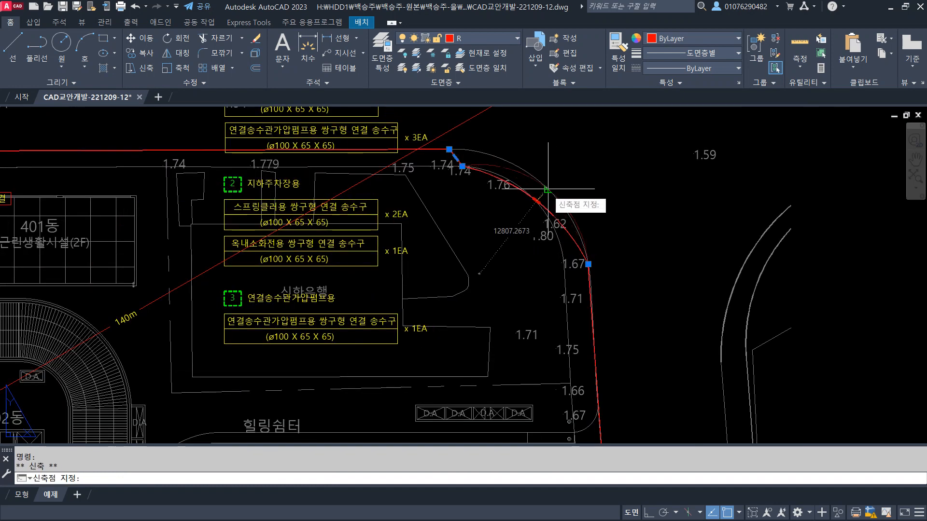
pyautogui.press('Escape')
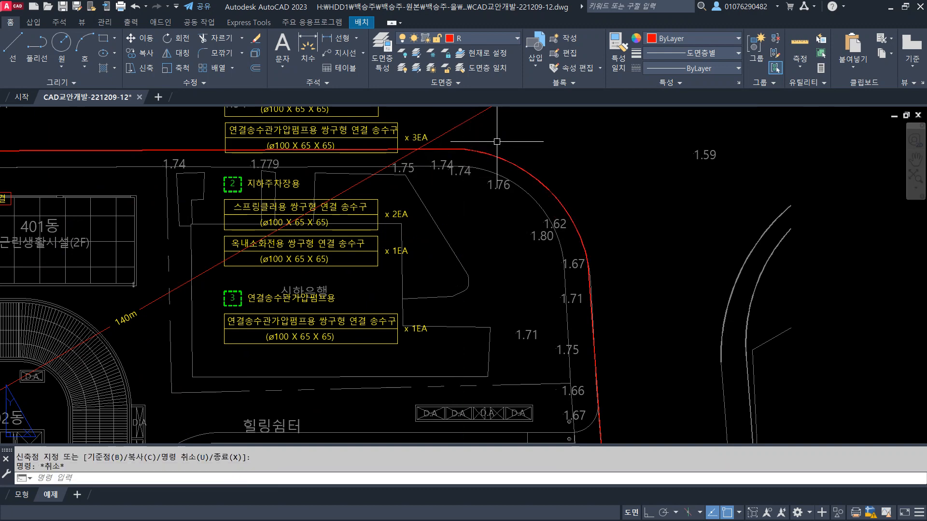
pyautogui.scroll(-3, 636, 214)
pyautogui.scroll(-2, 642, 224)
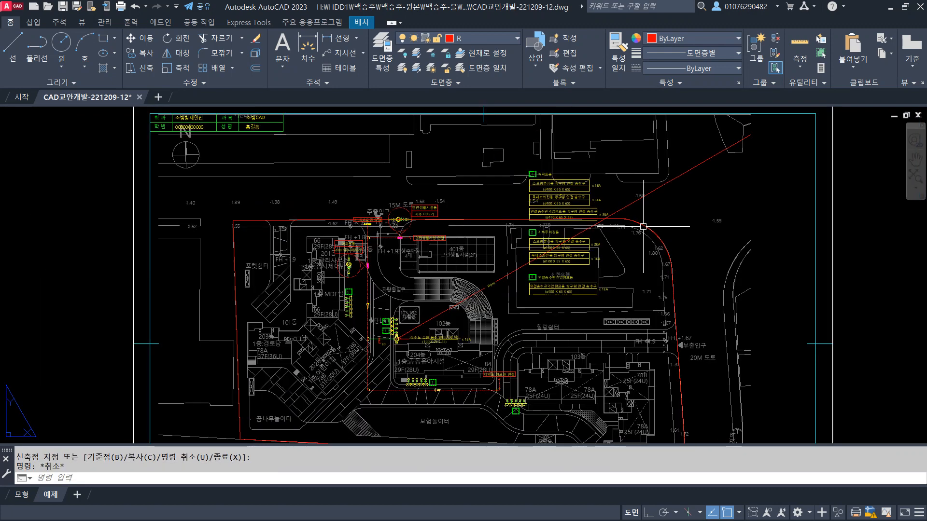
pyautogui.moveTo(644, 226); pyautogui.dragTo(569, 186, button='middle')
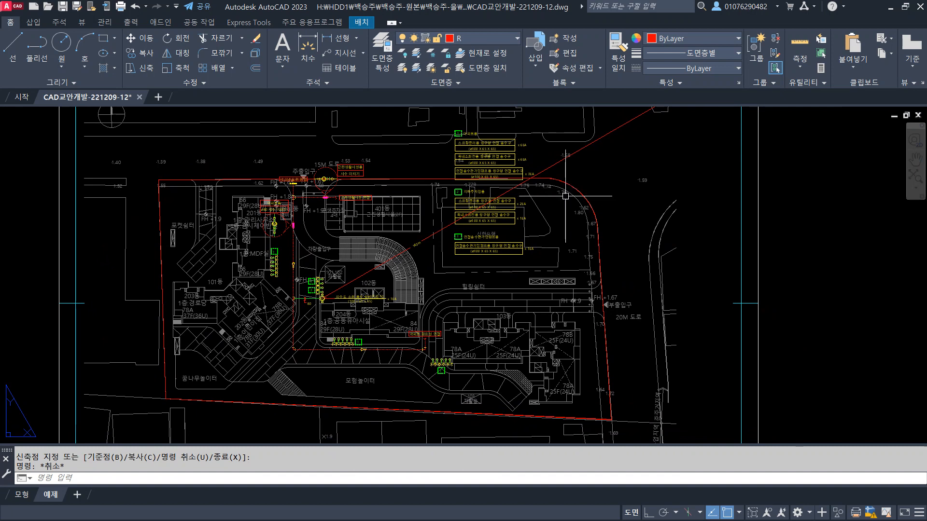
pyautogui.write('o')
pyautogui.press('Return')
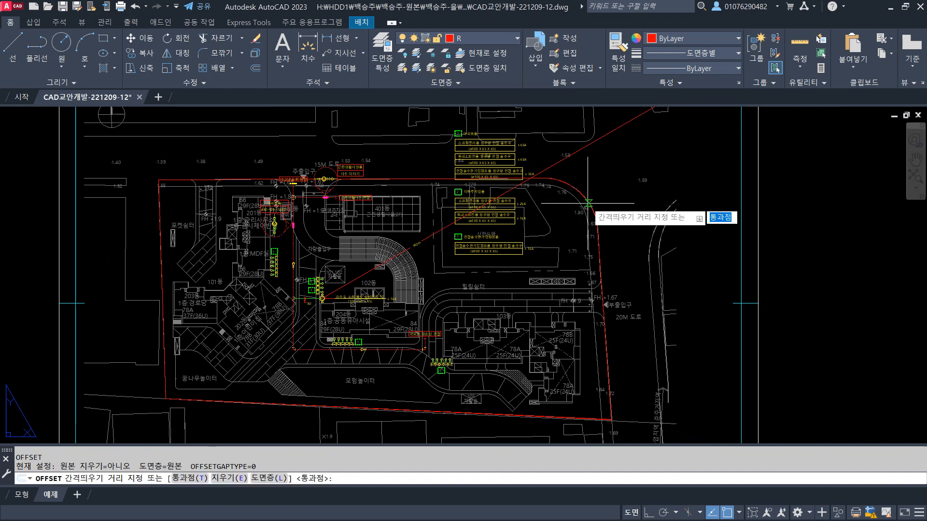
pyautogui.press('Escape')
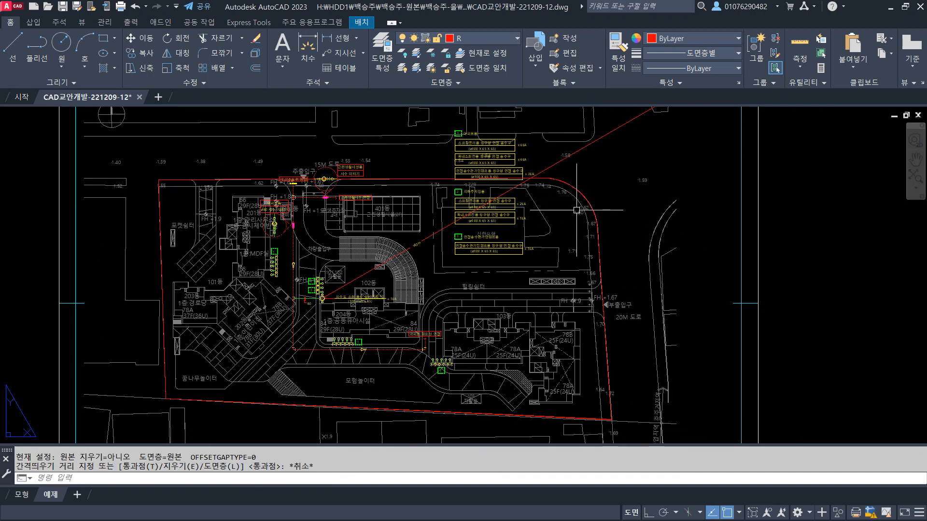
# - Offset the closed red site boundary outward by 180000
pyautogui.write('OFFSET')
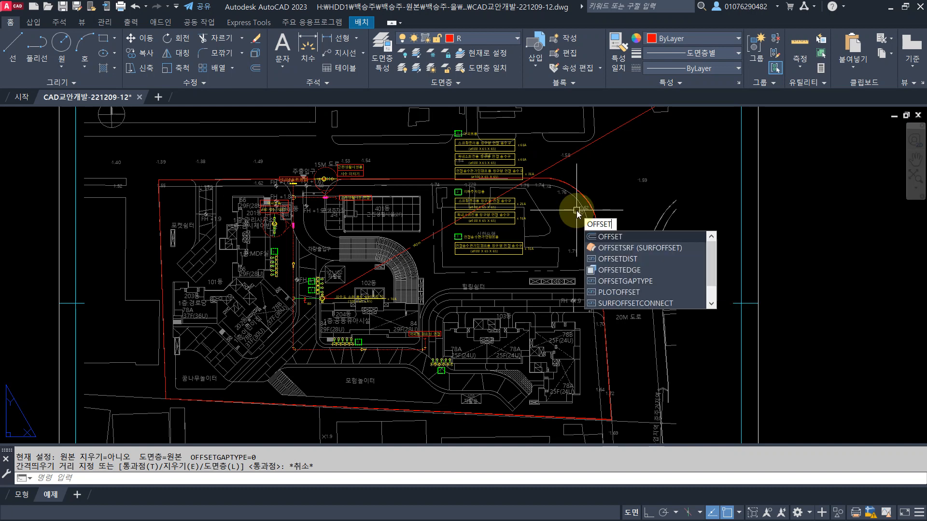
pyautogui.press('Return')
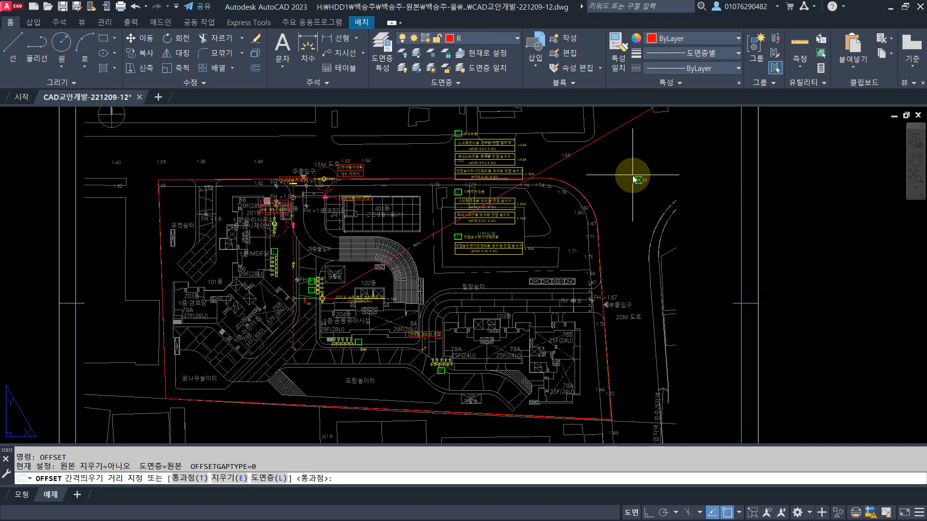
pyautogui.write('1800')
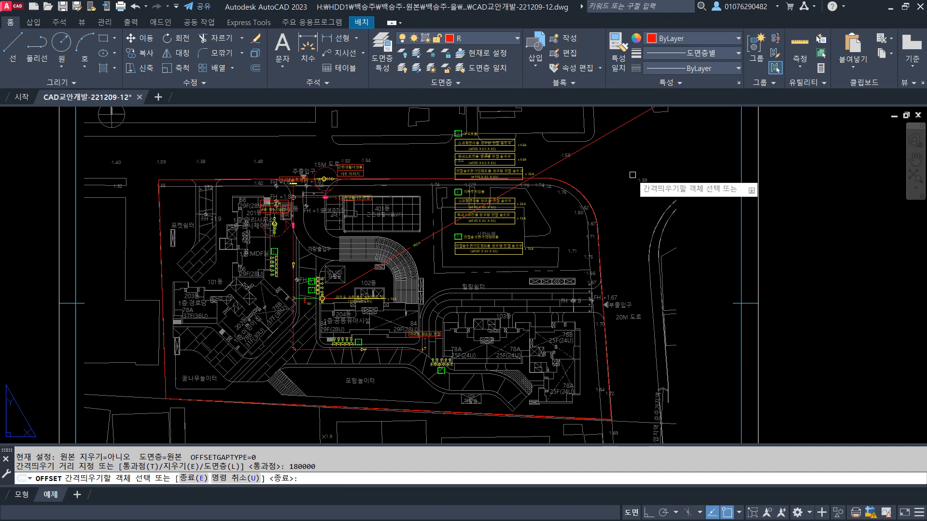
pyautogui.press('Return')
pyautogui.click(585, 197)
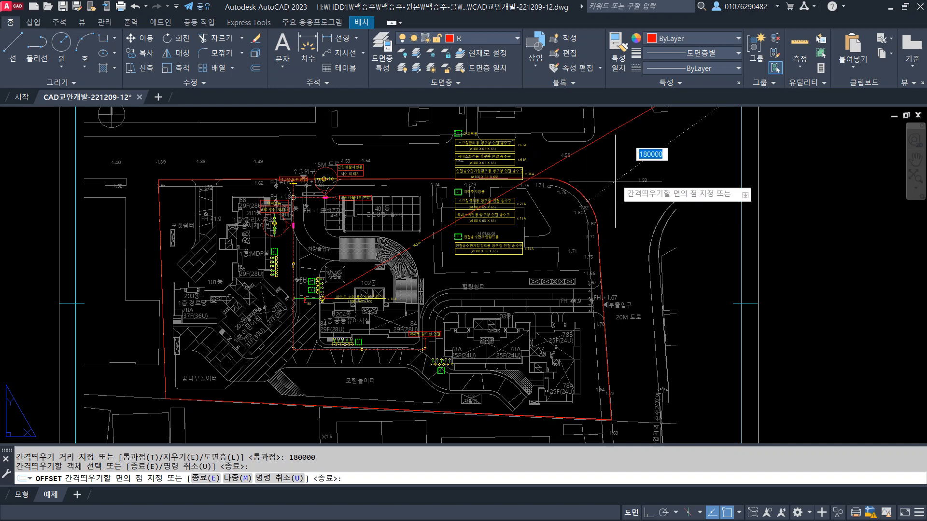
pyautogui.click(617, 177)
pyautogui.scroll(-3, 625, 174)
pyautogui.moveTo(624, 176); pyautogui.dragTo(578, 213, button='middle')
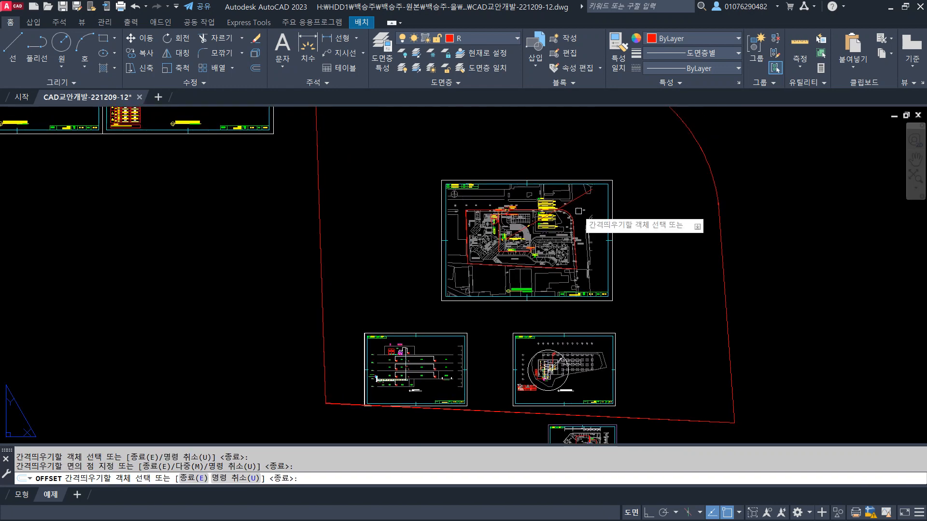
pyautogui.scroll(2, 574, 207)
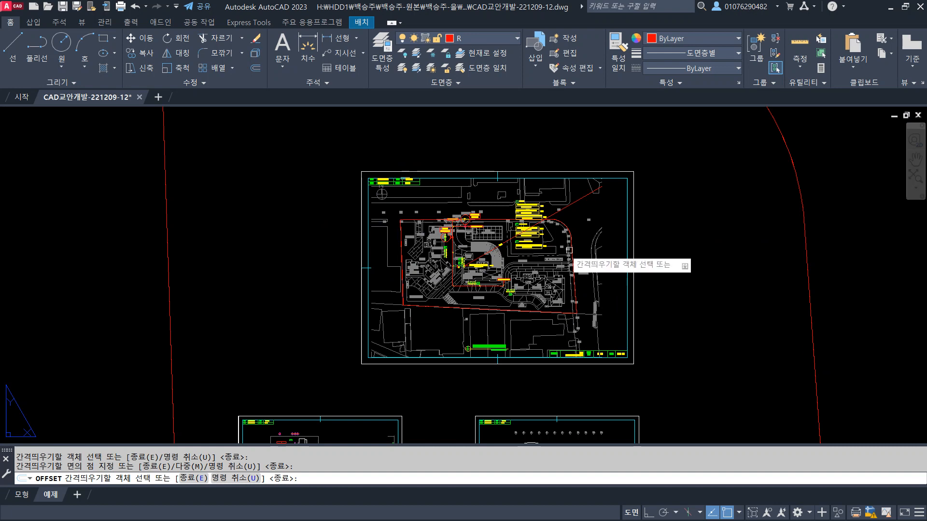
pyautogui.scroll(2, 569, 250)
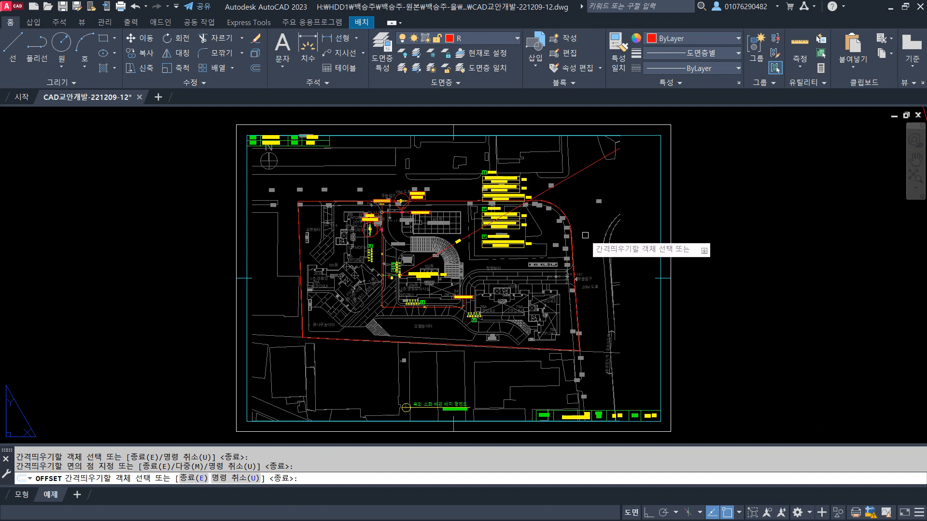
pyautogui.press('Escape')
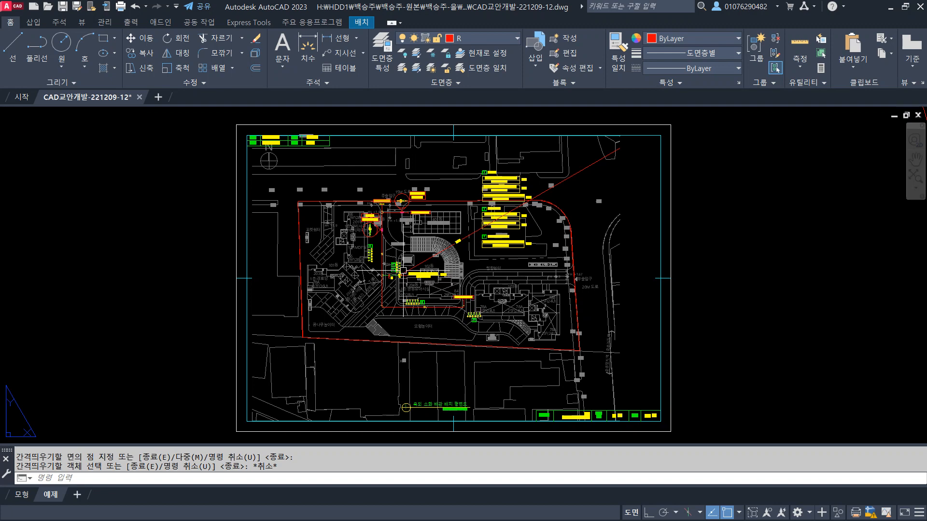
# - Draw a circle of radius 140000 centred on the circular H fire hydrant symbol beside building 102
pyautogui.scroll(6, 403, 270)
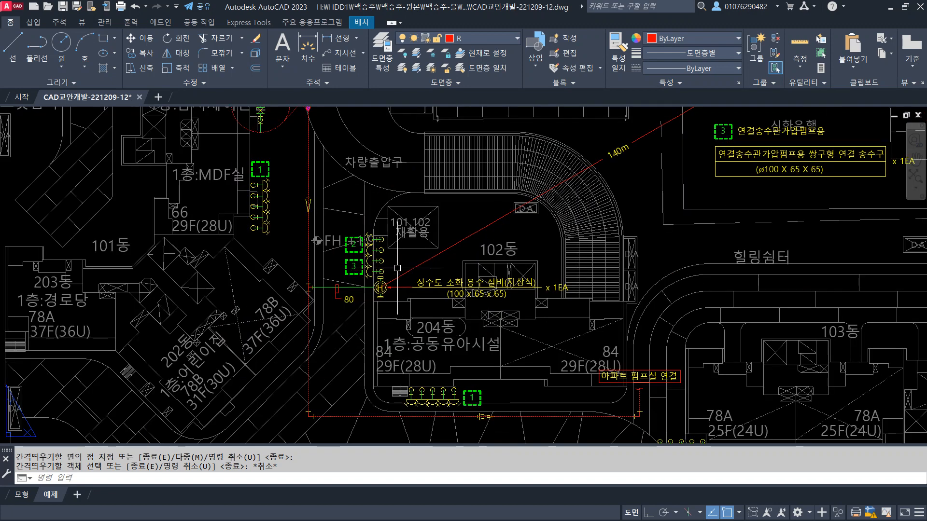
pyautogui.moveTo(392, 187); pyautogui.dragTo(399, 318, button='middle')
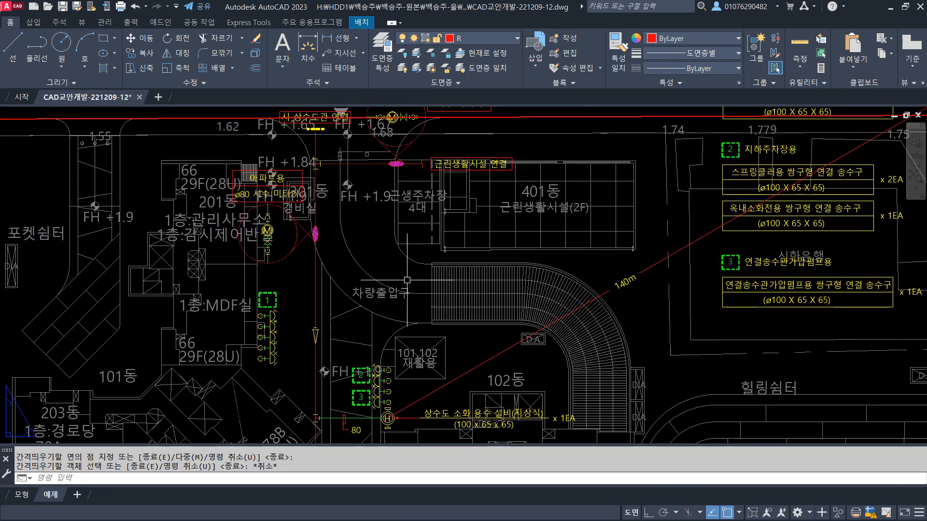
pyautogui.scroll(4, 265, 200)
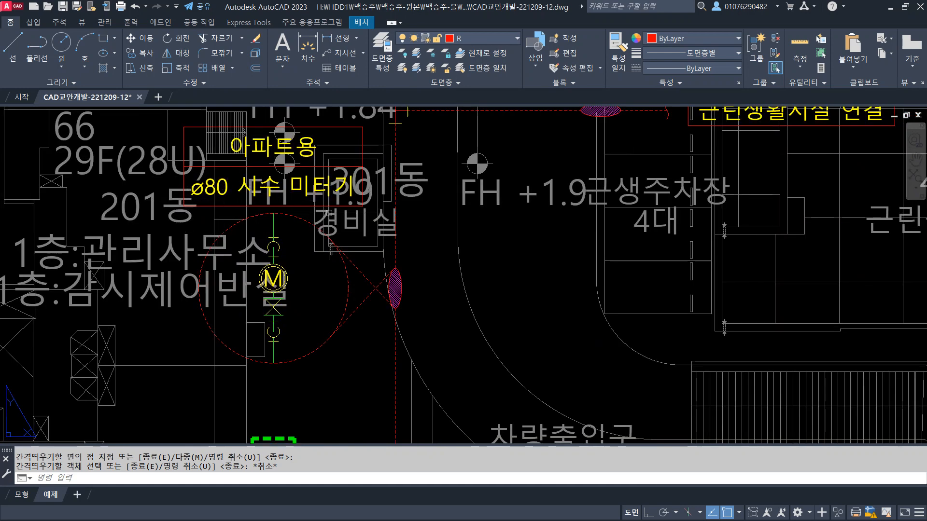
pyautogui.scroll(-2, 329, 212)
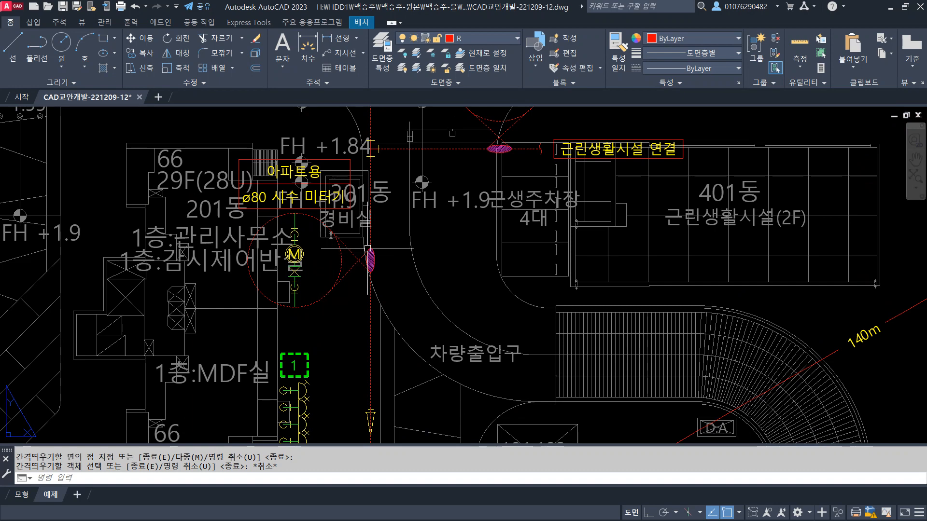
pyautogui.scroll(-3, 376, 240)
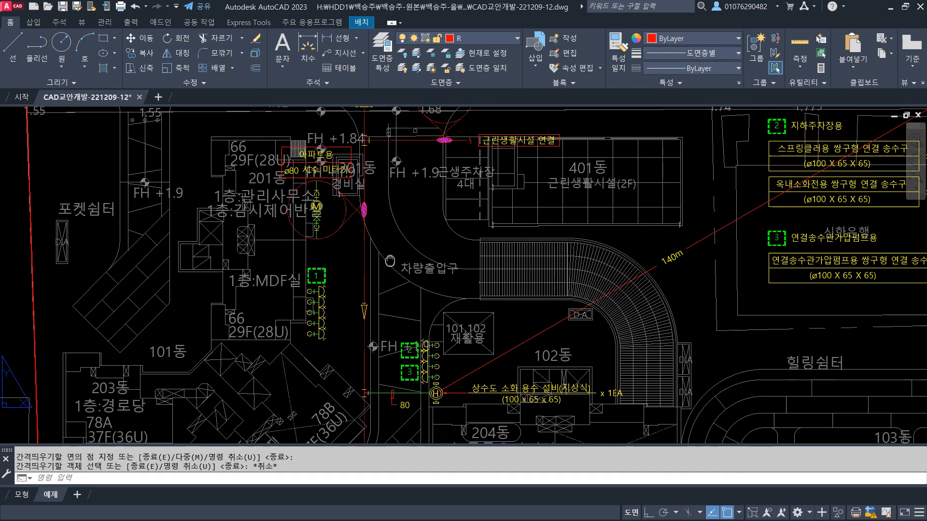
pyautogui.scroll(6, 433, 392)
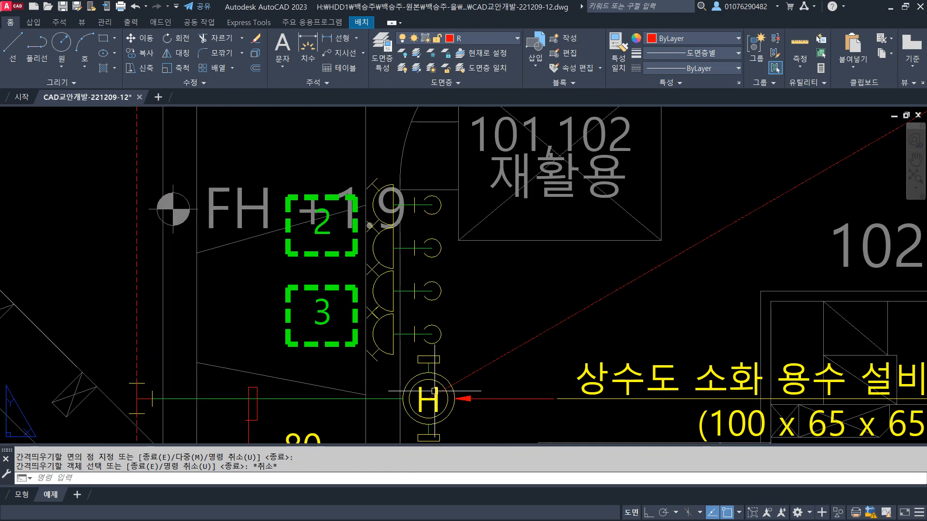
pyautogui.write('c')
pyautogui.press('space')
pyautogui.keyDown('shift'); pyautogui.rightClick(438, 387); pyautogui.keyUp('shift')
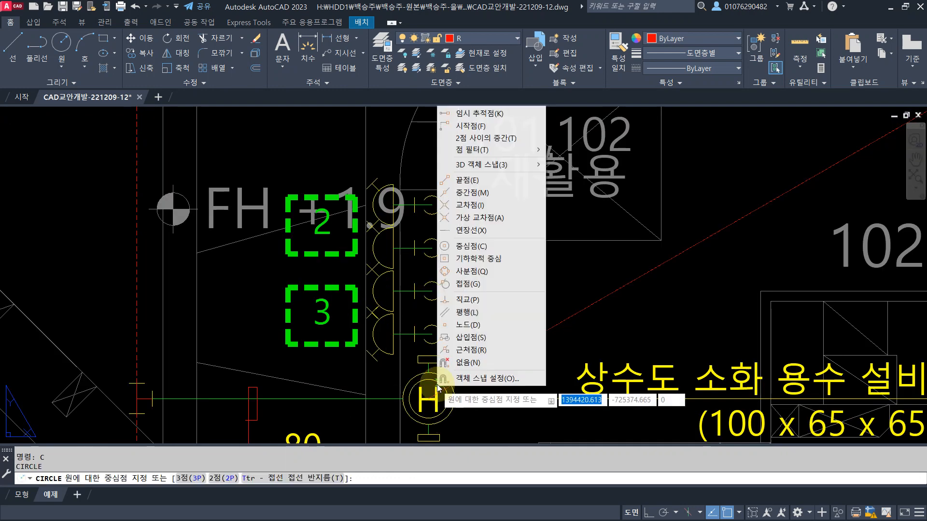
pyautogui.press('c')
pyautogui.click(437, 386)
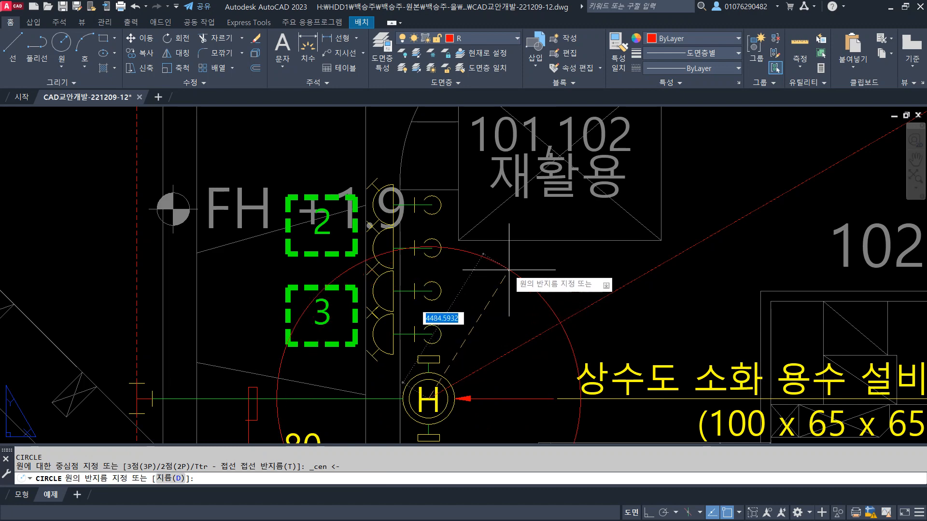
pyautogui.scroll(-5, 509, 268)
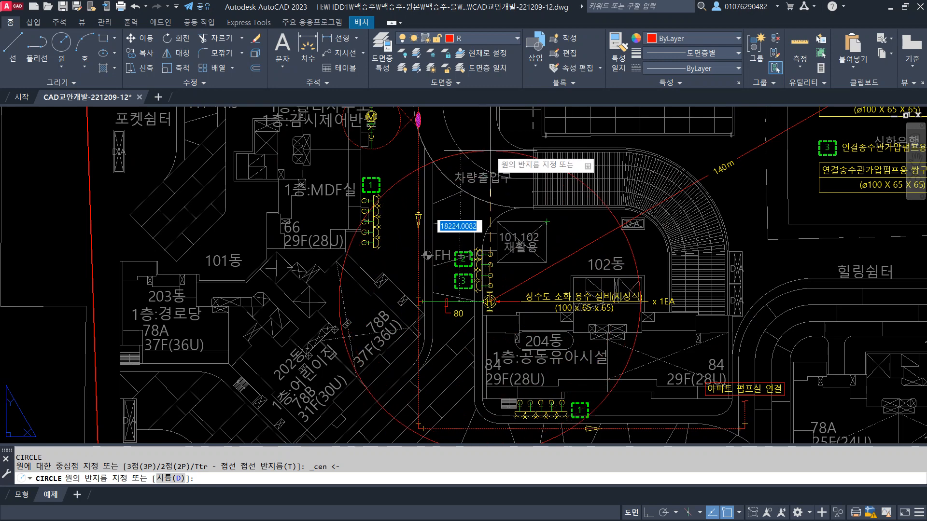
pyautogui.write('1')
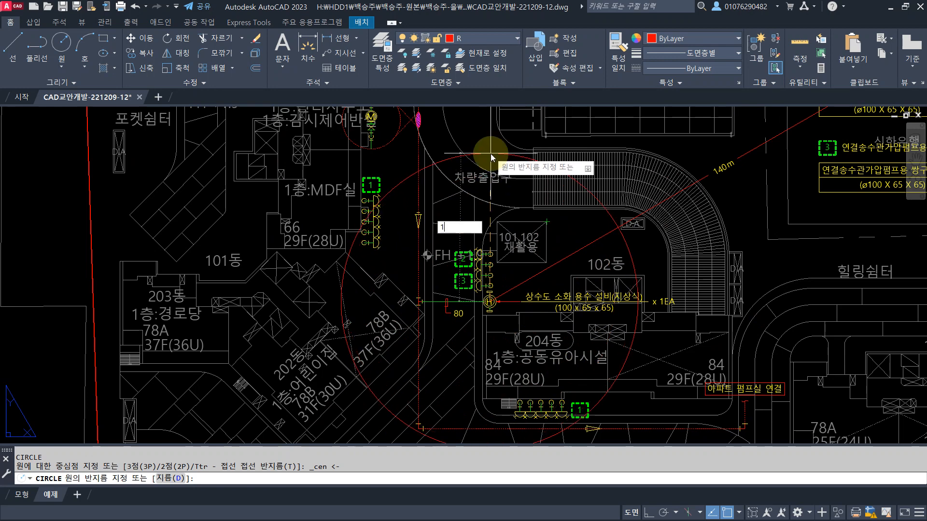
pyautogui.write('40000')
pyautogui.press('Return')
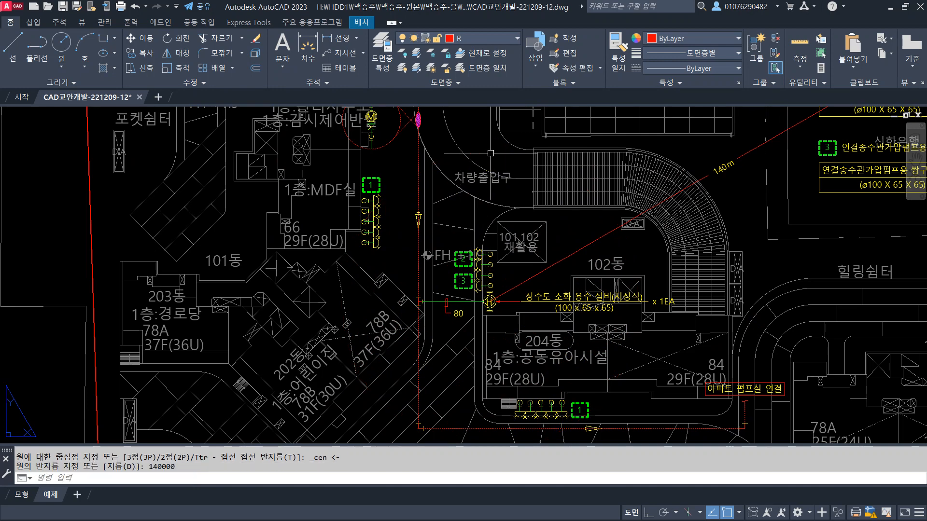
# - Erase the large 140000-radius circle drawn around the fire hydrant
pyautogui.scroll(-6, 504, 181)
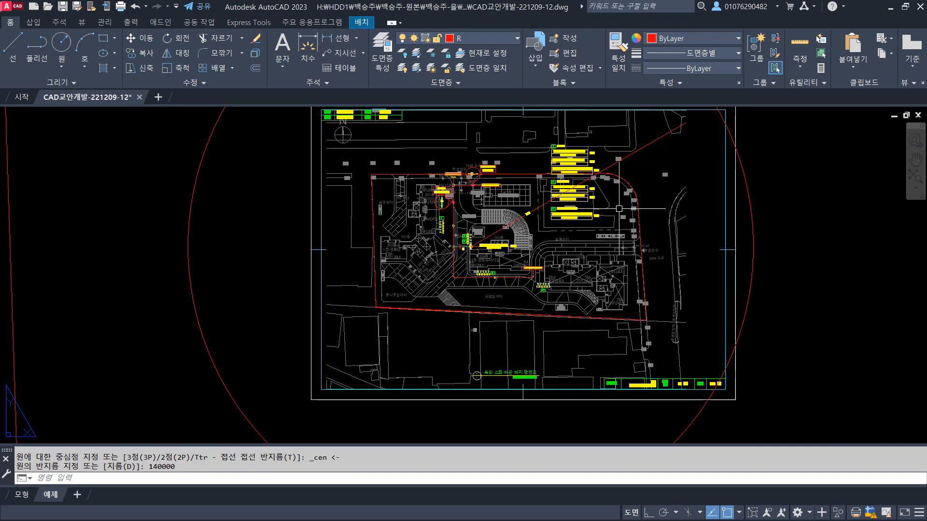
pyautogui.write('e')
pyautogui.press('Return')
pyautogui.click(749, 199)
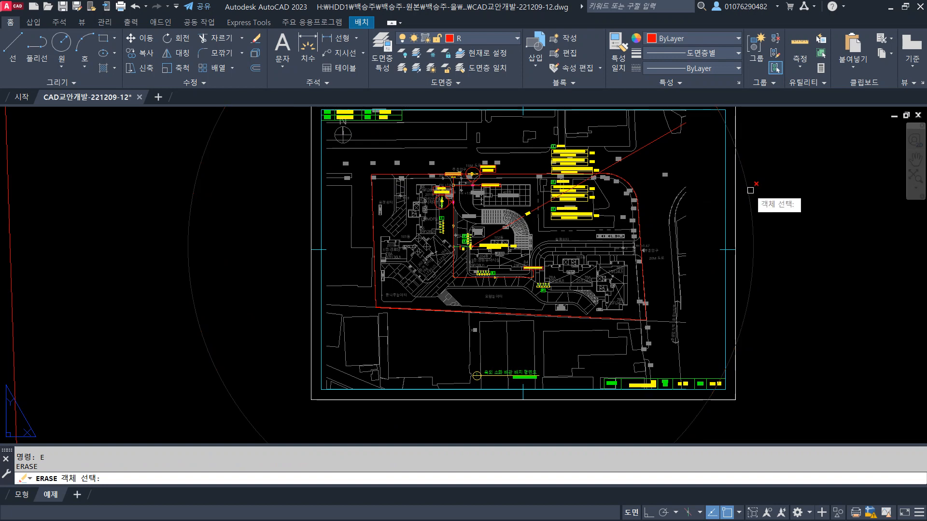
# - Examine the site plan's water meters, fire piping route, siamese connections and the hydrant beside building 102
pyautogui.scroll(2, 498, 236)
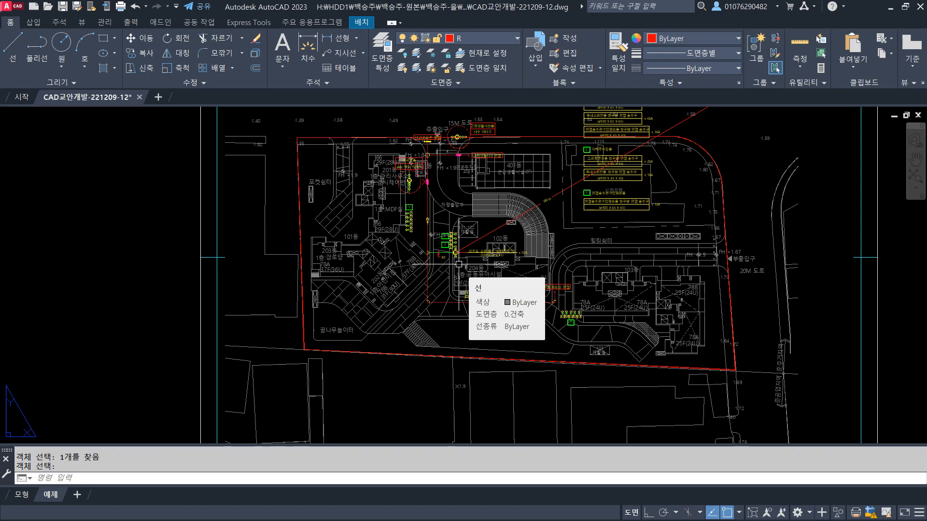
pyautogui.scroll(2, 418, 171)
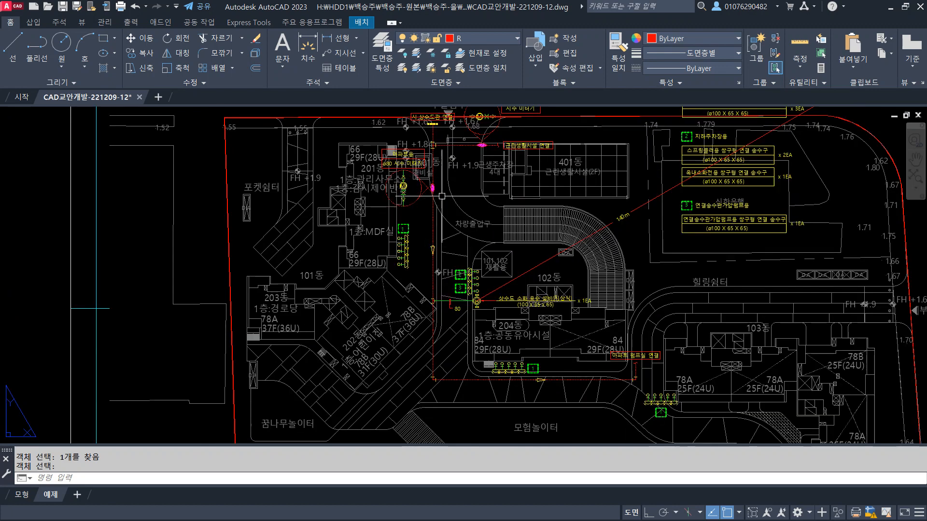
pyautogui.scroll(3, 405, 180)
pyautogui.moveTo(408, 163); pyautogui.dragTo(401, 217, button='middle')
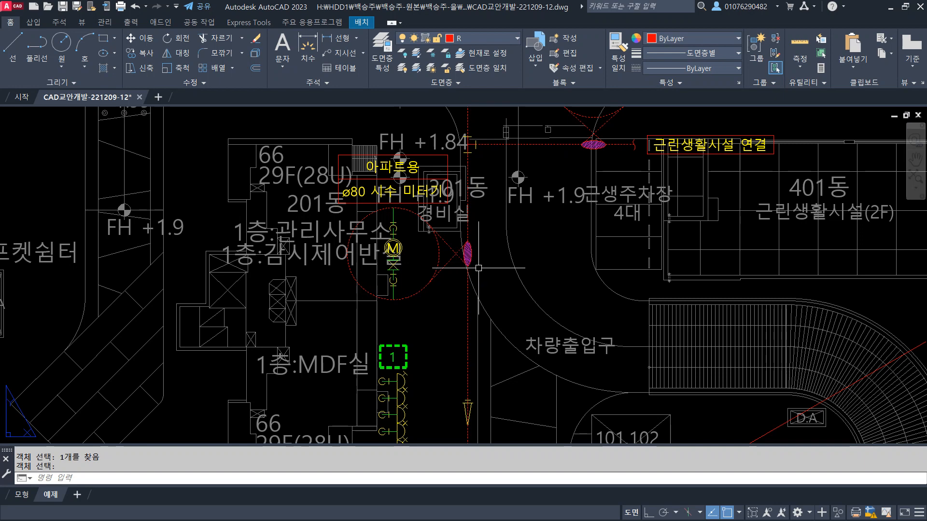
pyautogui.scroll(-2, 489, 236)
pyautogui.moveTo(490, 236); pyautogui.dragTo(415, 197, button='middle')
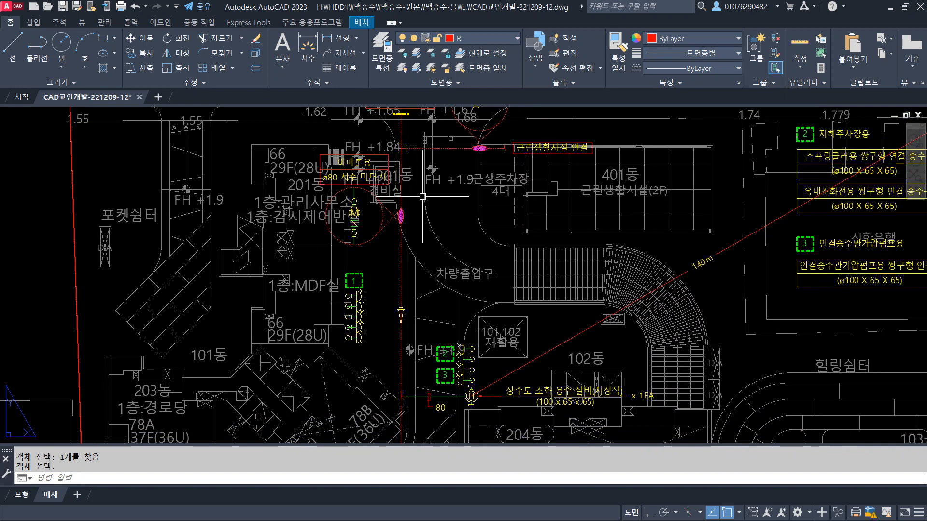
pyautogui.scroll(-2, 423, 196)
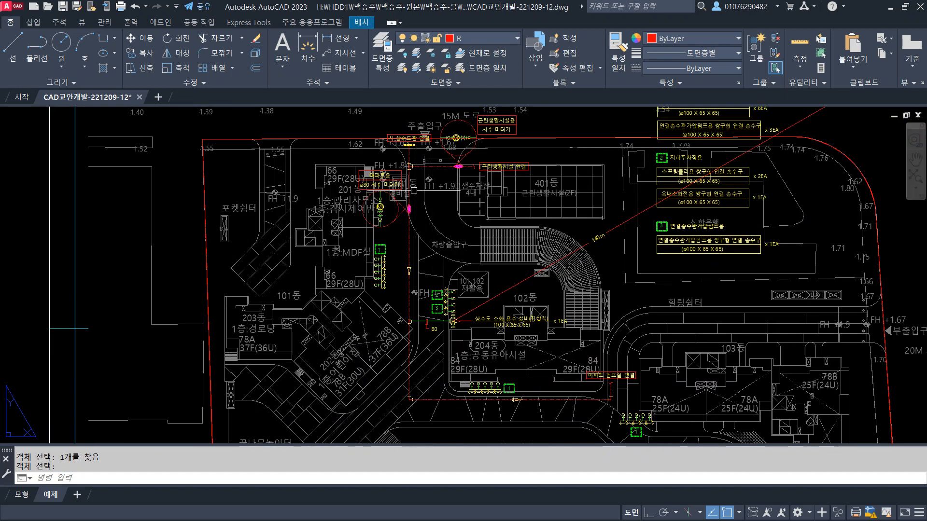
pyautogui.moveTo(414, 190); pyautogui.dragTo(414, 232, button='middle')
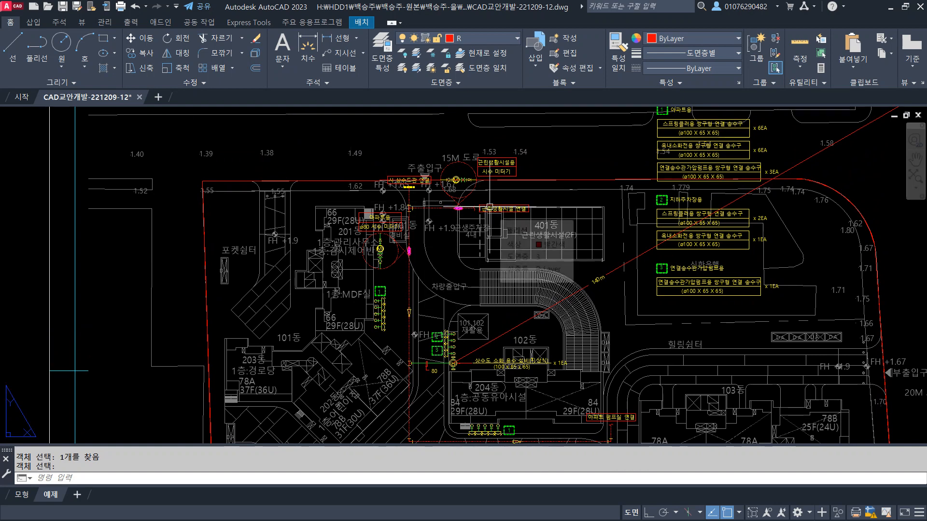
pyautogui.scroll(-2, 490, 208)
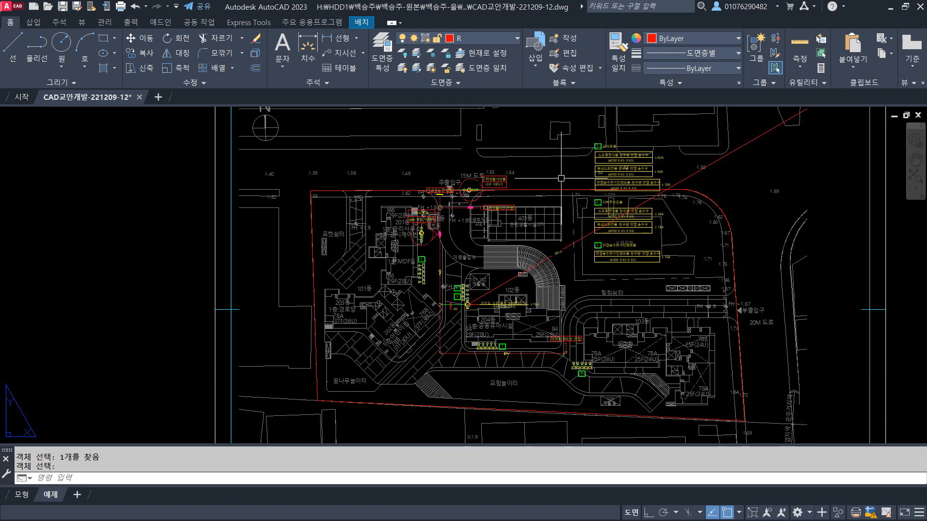
pyautogui.scroll(2, 478, 284)
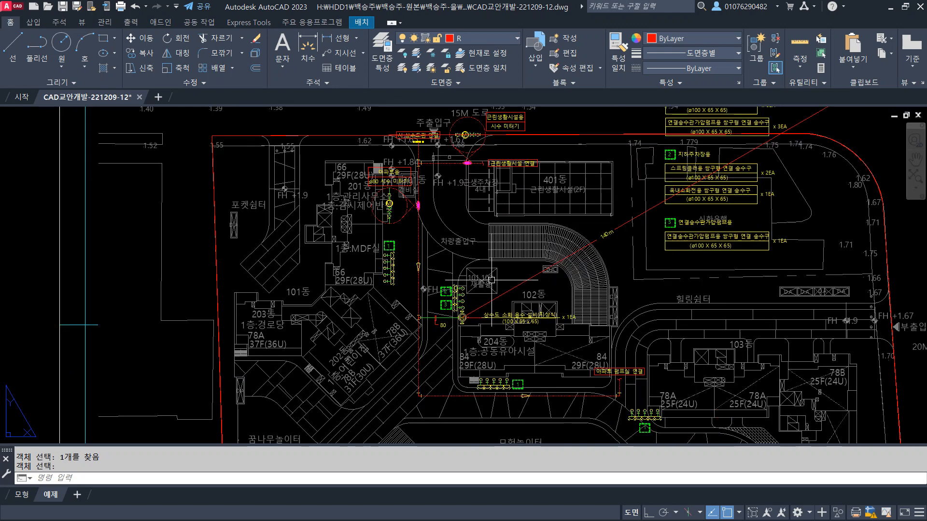
pyautogui.scroll(4, 463, 318)
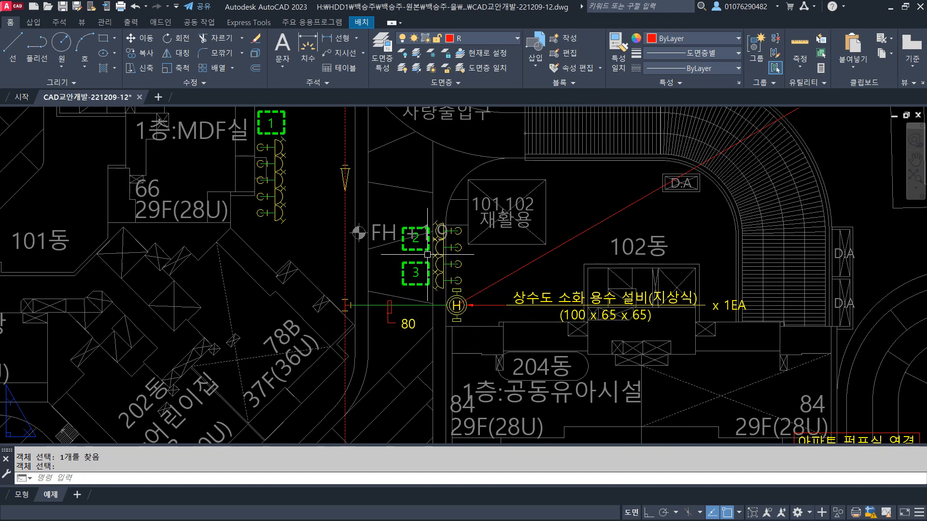
pyautogui.scroll(-2, 420, 249)
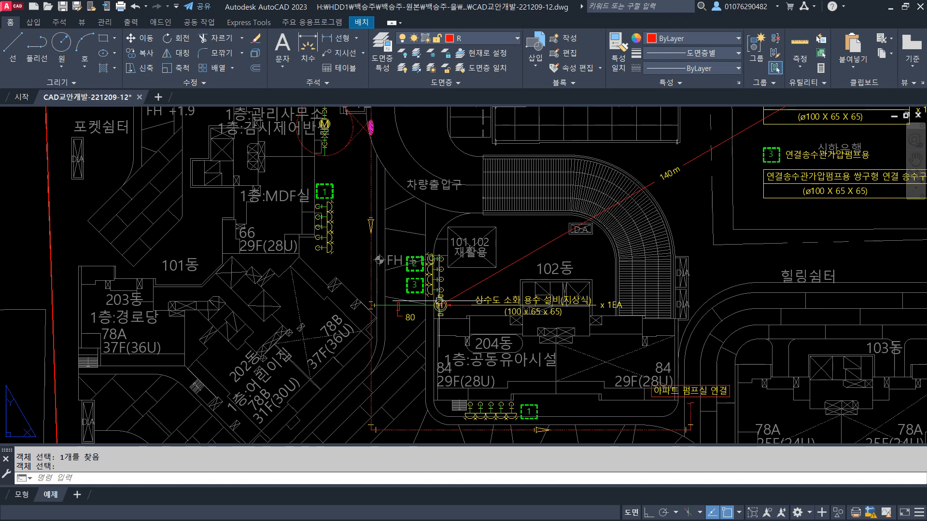
pyautogui.moveTo(440, 306)
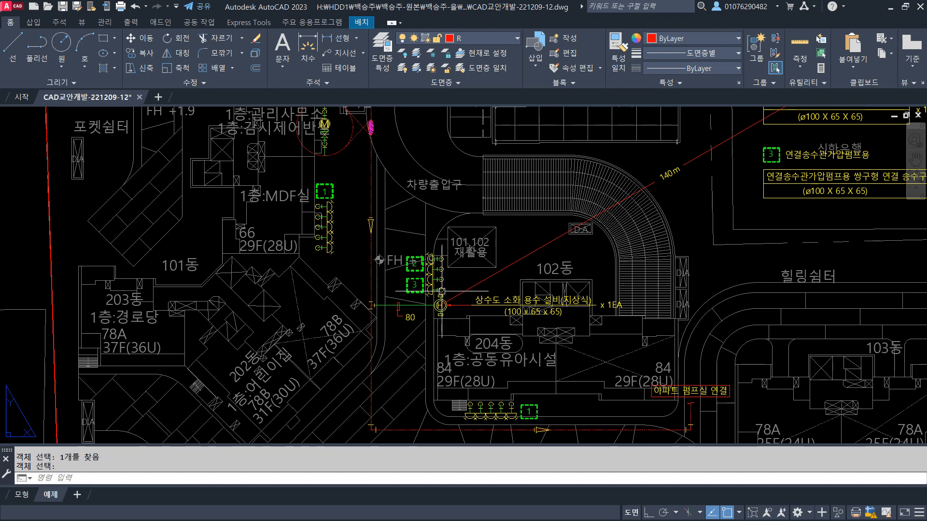